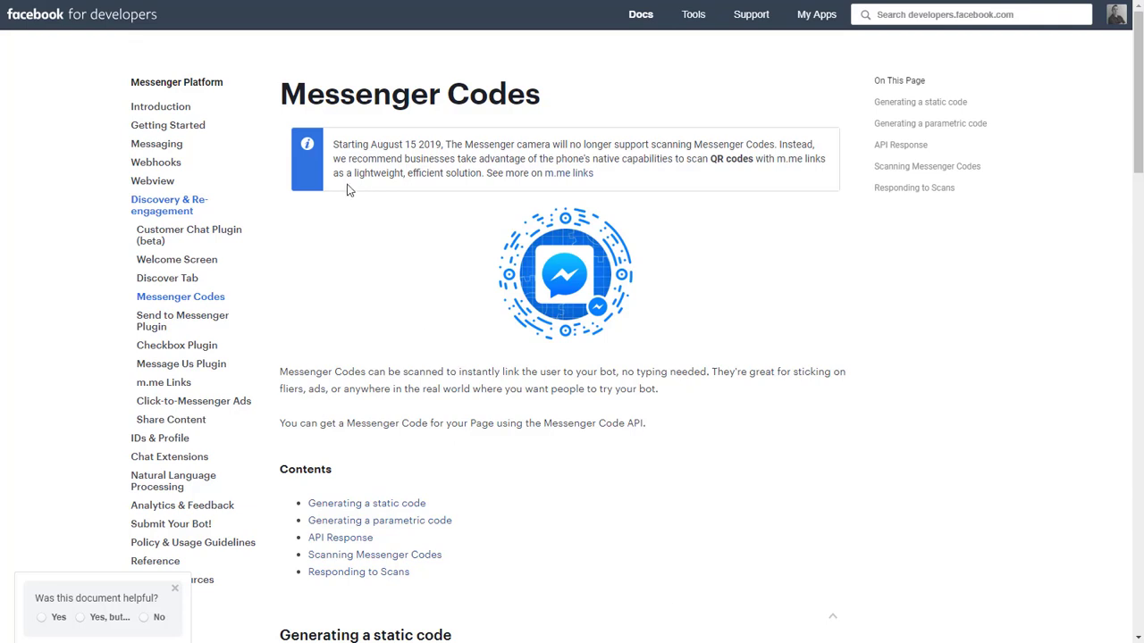
- Highlight the Messenger Codes notice that scanning ends August 15 2019
drag(333, 144, 801, 126)
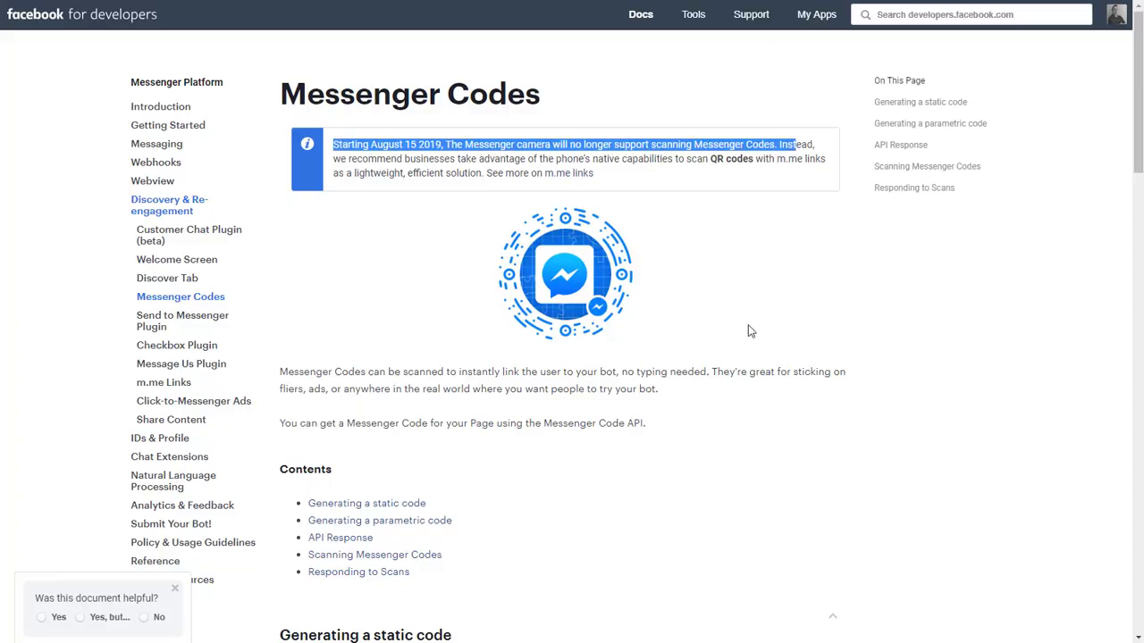
- Deselect the highlighted August 15 2019 notice on the docs page
click(751, 331)
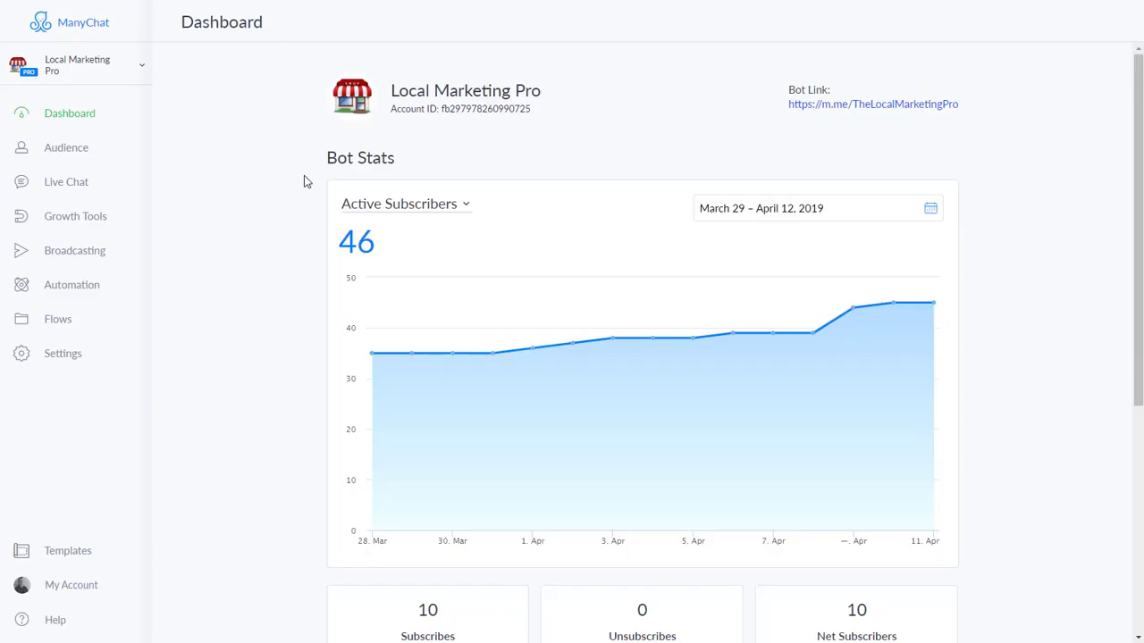
- Show ManyChat's Growth Tools list and look through the bot's widgets
mouse_move(474, 331)
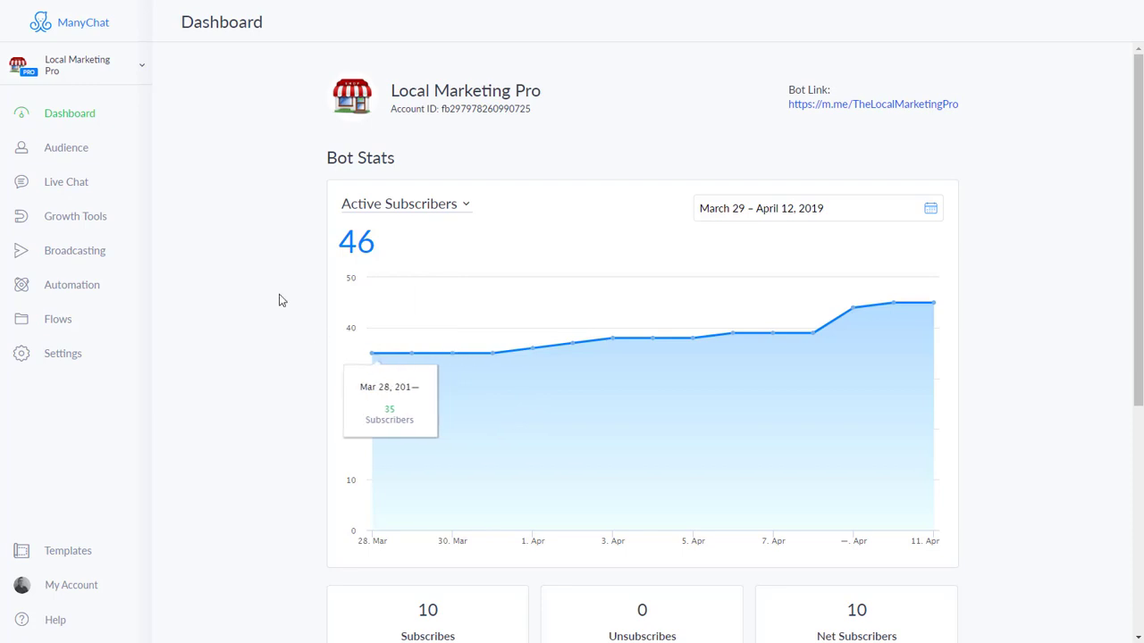
click(59, 222)
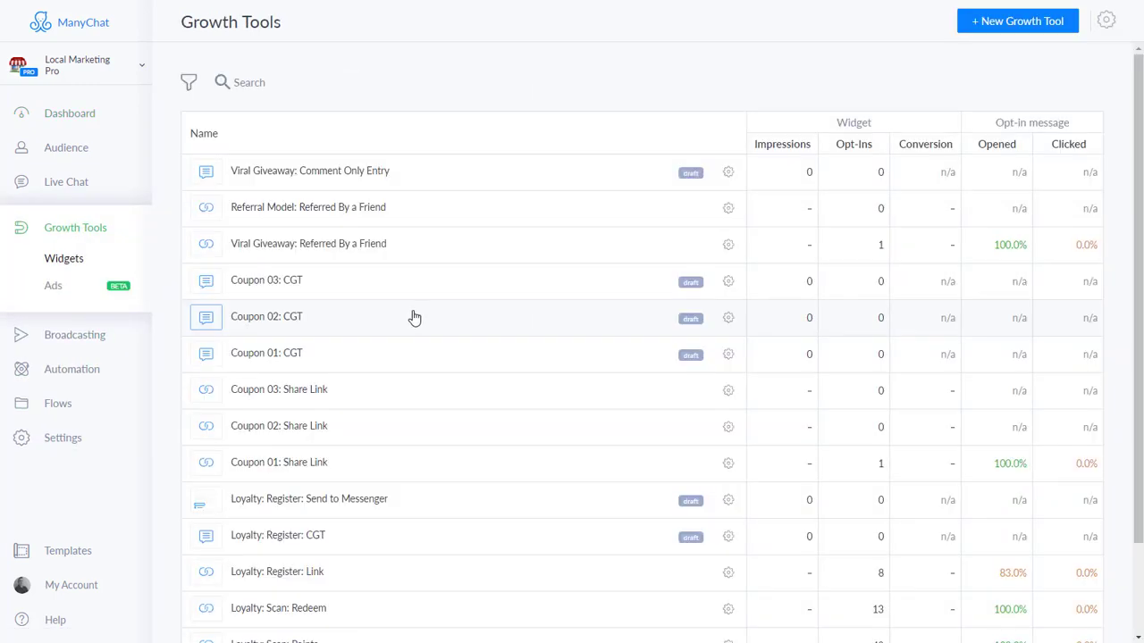
scroll(510, 248, down, 1)
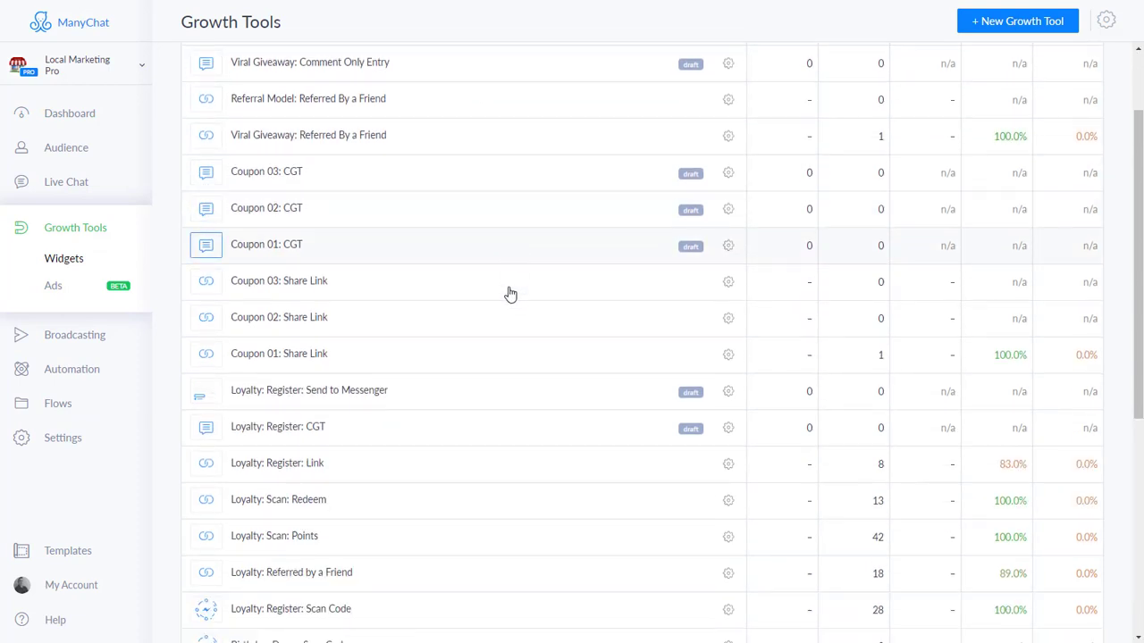
scroll(523, 334, down, 5)
scroll(560, 439, up, 3)
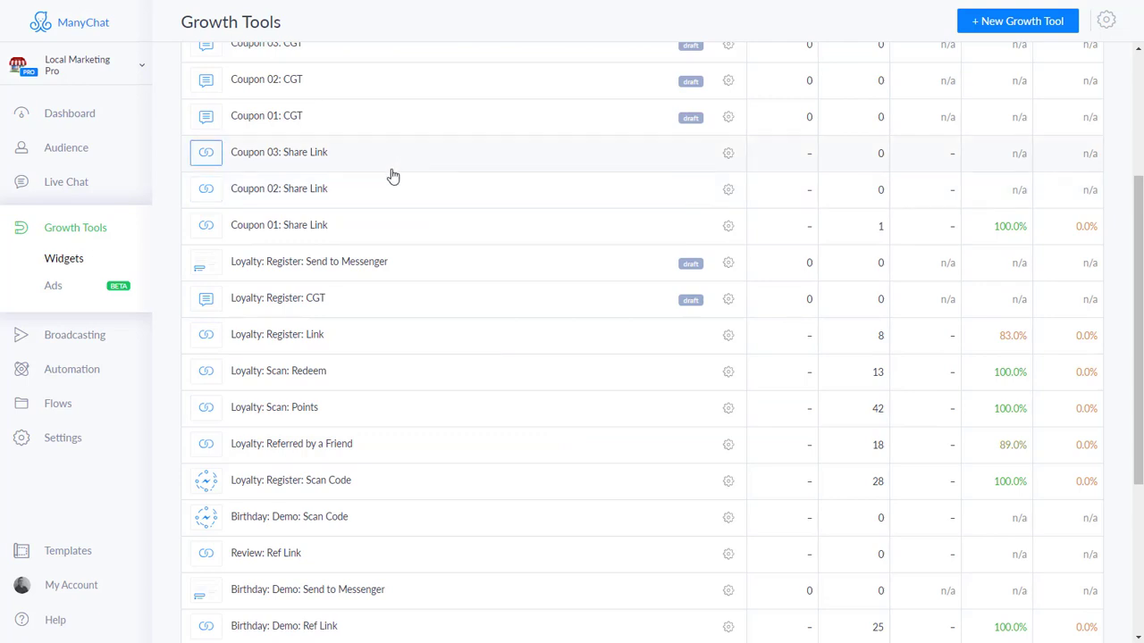
- Copy the Loyalty: Register: Link widget's ref=loyalty Messenger URL from its Setup page
click(262, 334)
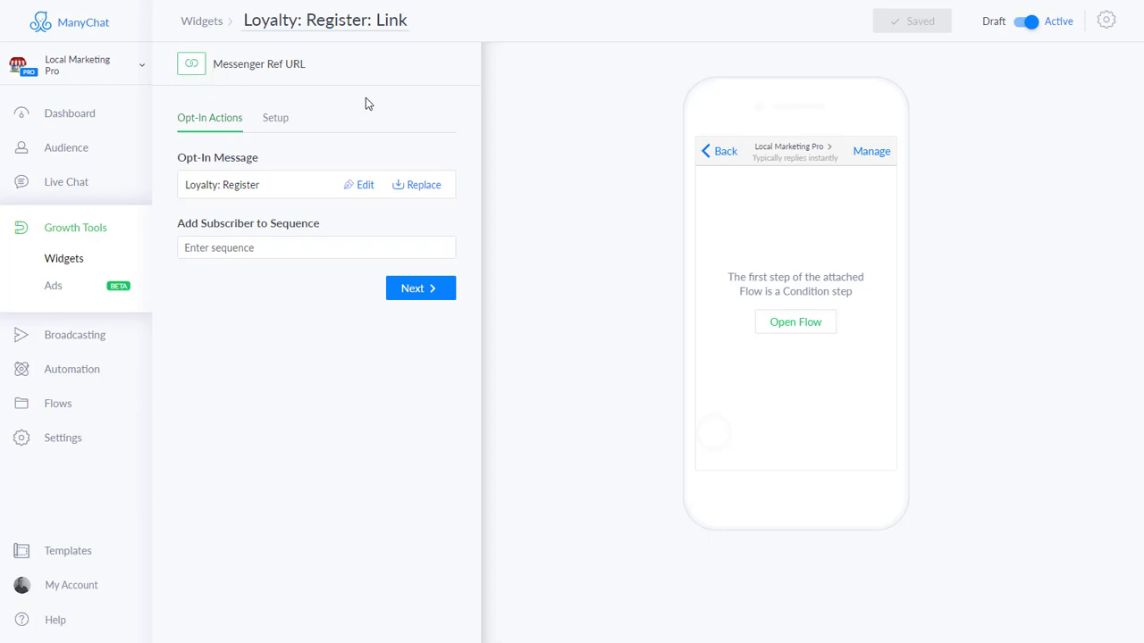
click(418, 290)
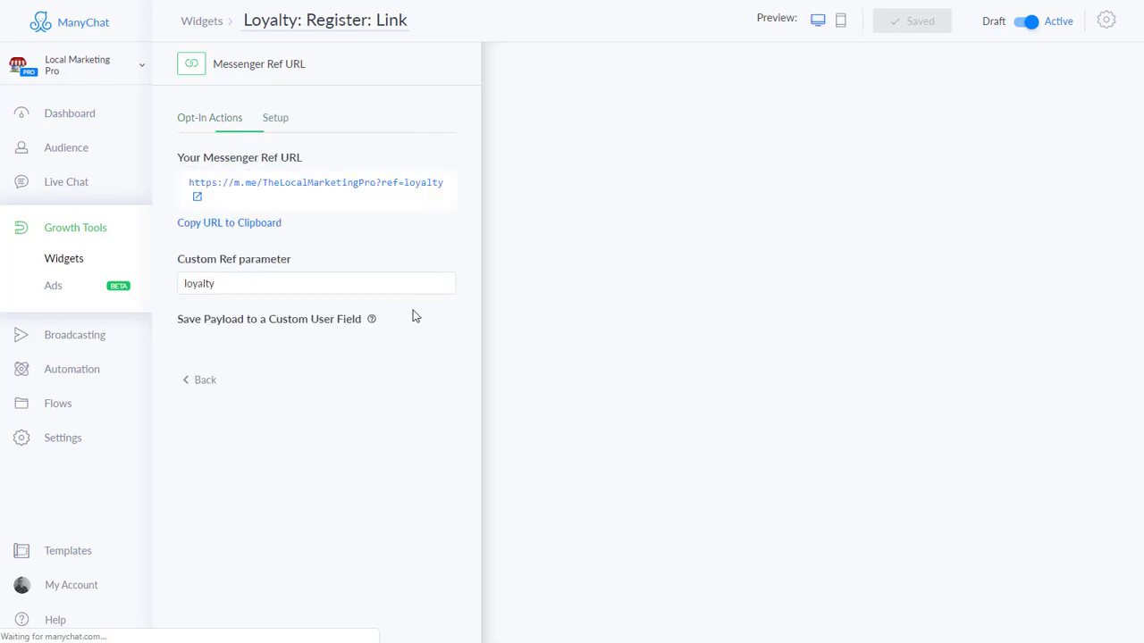
click(209, 231)
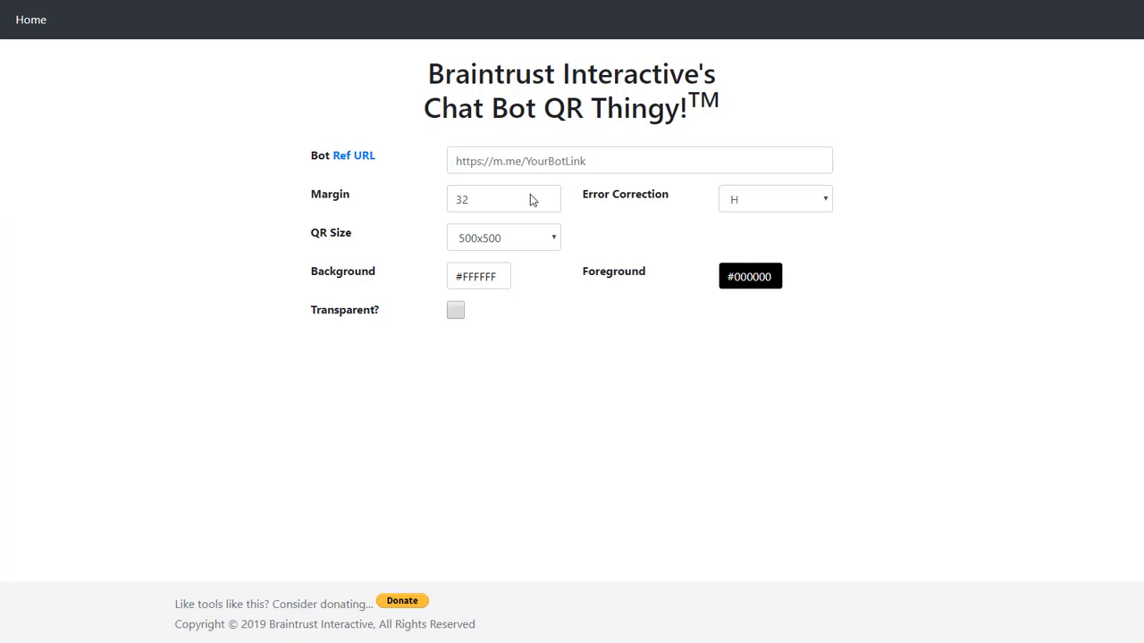
- Paste the ref=loyalty URL into Bot Ref URL and generate the black-on-white QR code
right_click(498, 160)
click(532, 267)
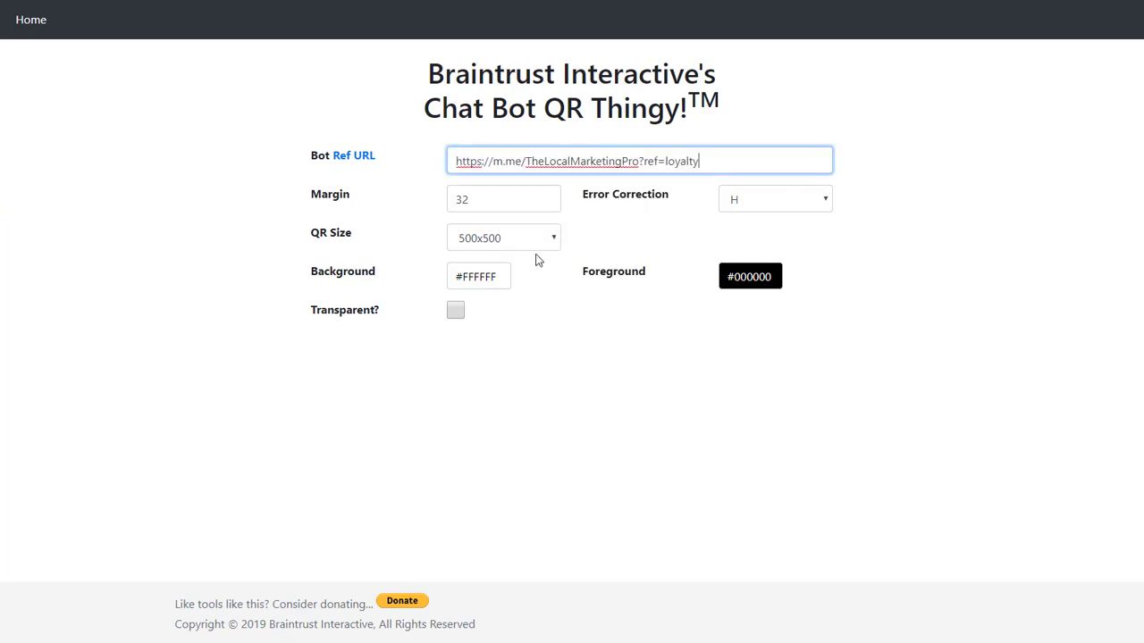
click(657, 218)
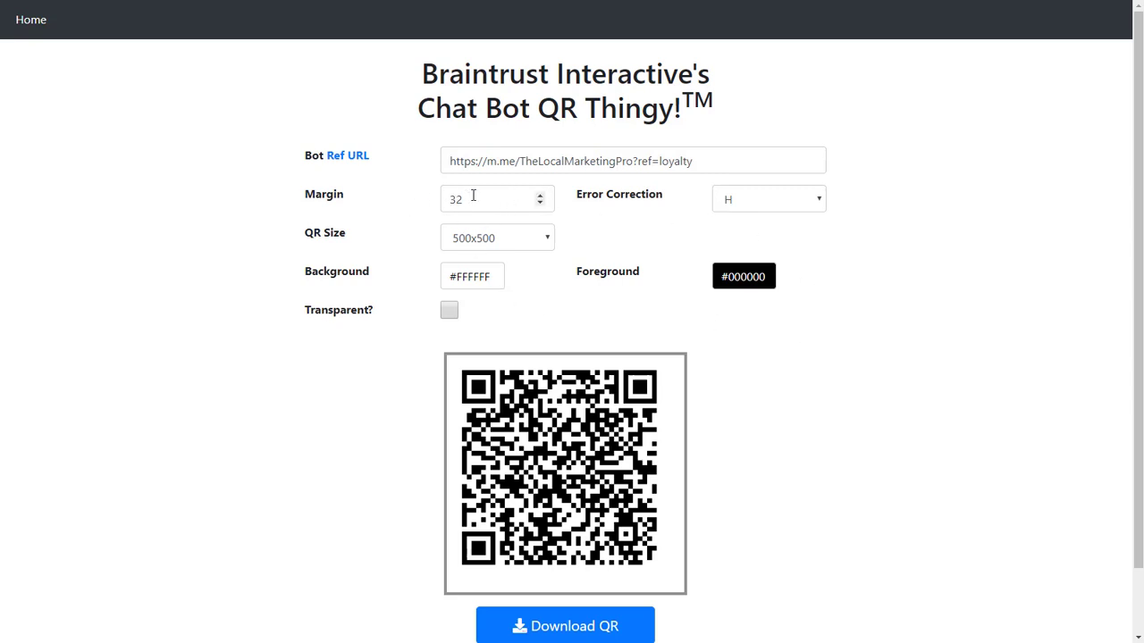
- Change the QR margin from 32 to 40 after previewing a zero margin
click(311, 199)
text(0)
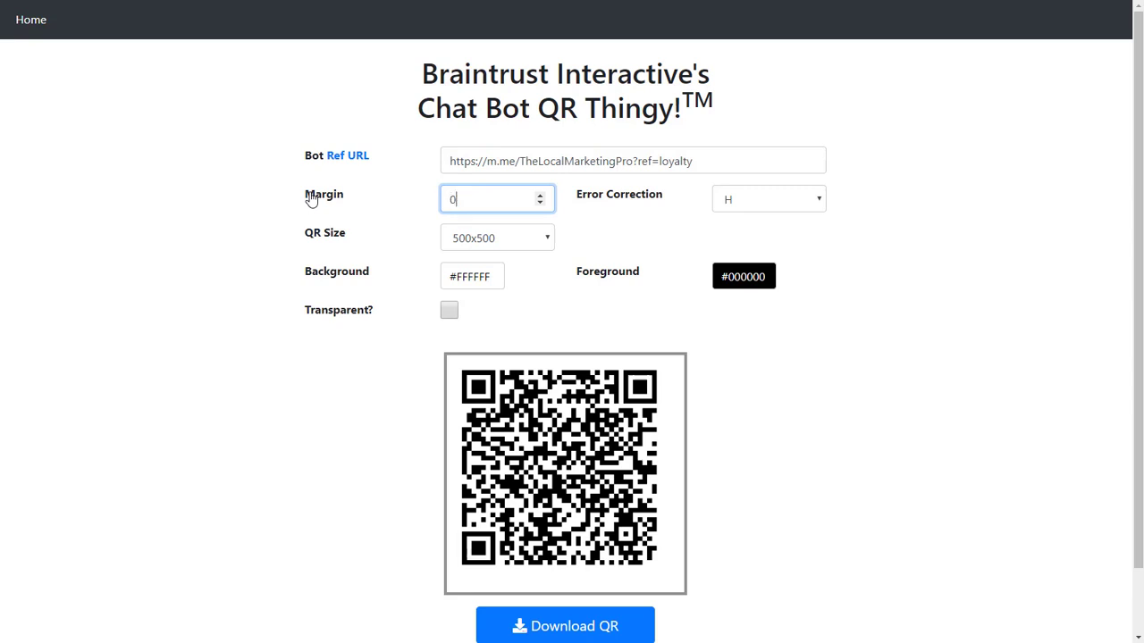
key(Tab)
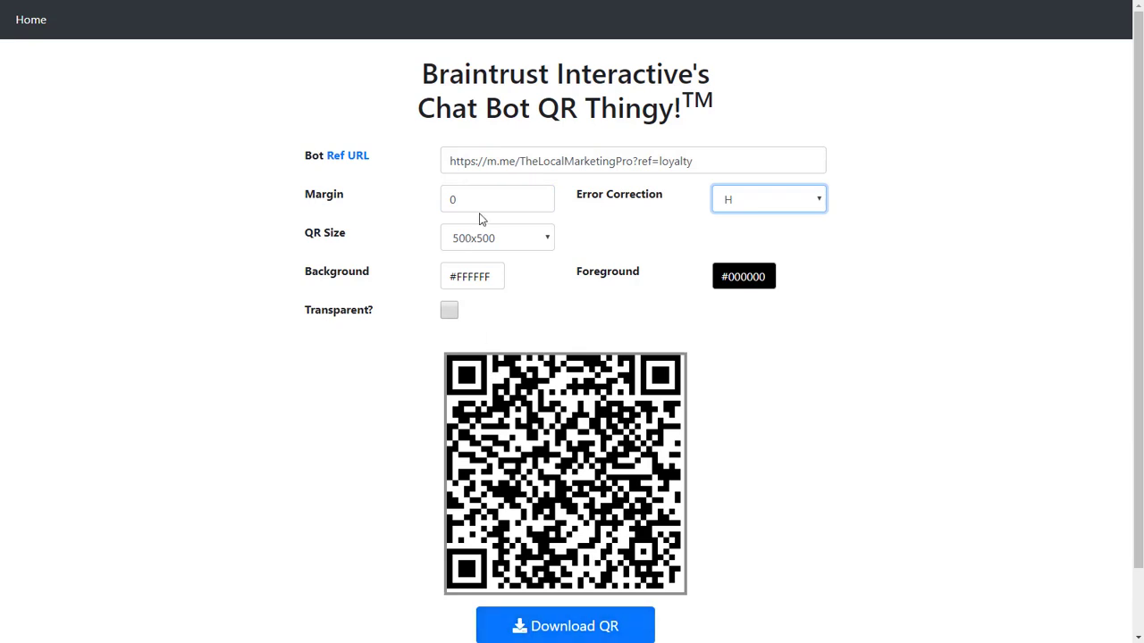
key(shift+Tab)
text(40)
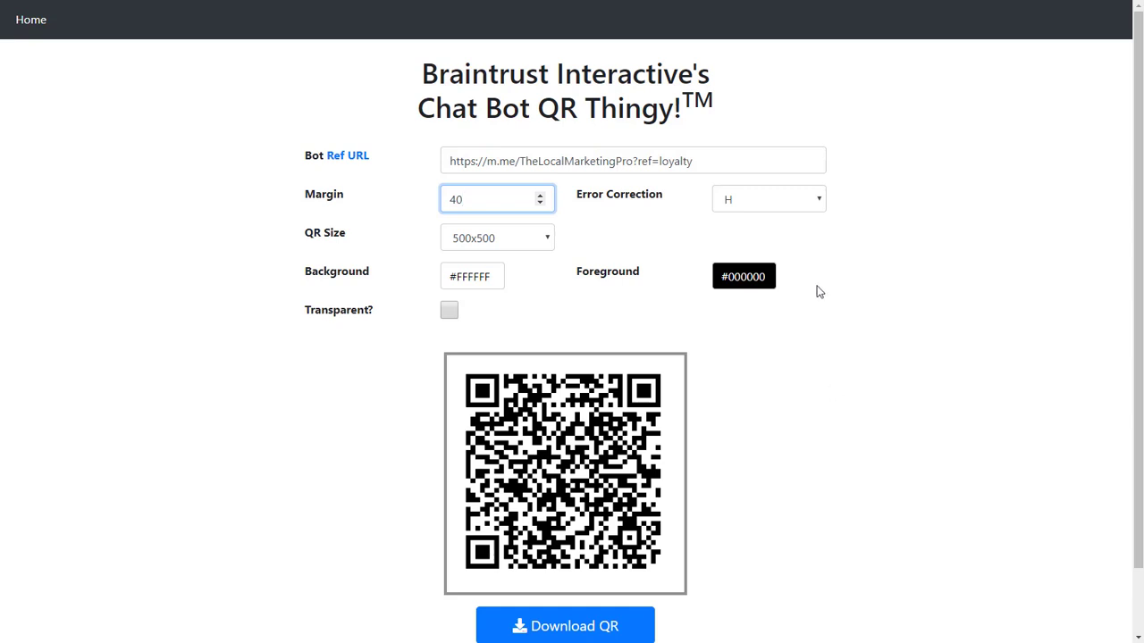
click(781, 207)
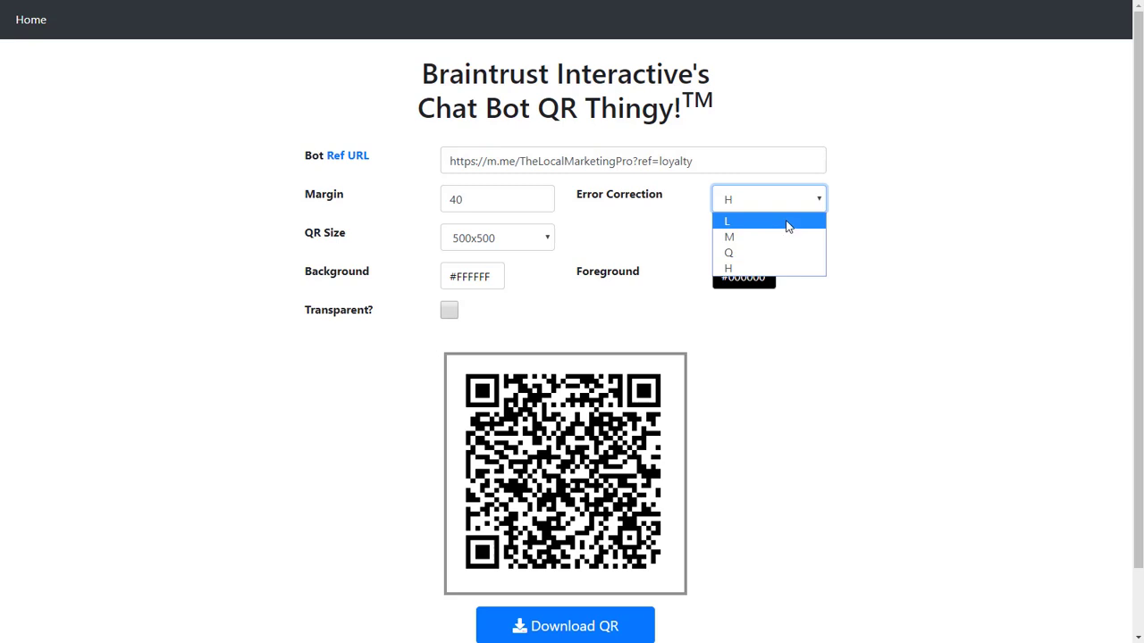
- Try error correction level L, then set it back to H
click(787, 225)
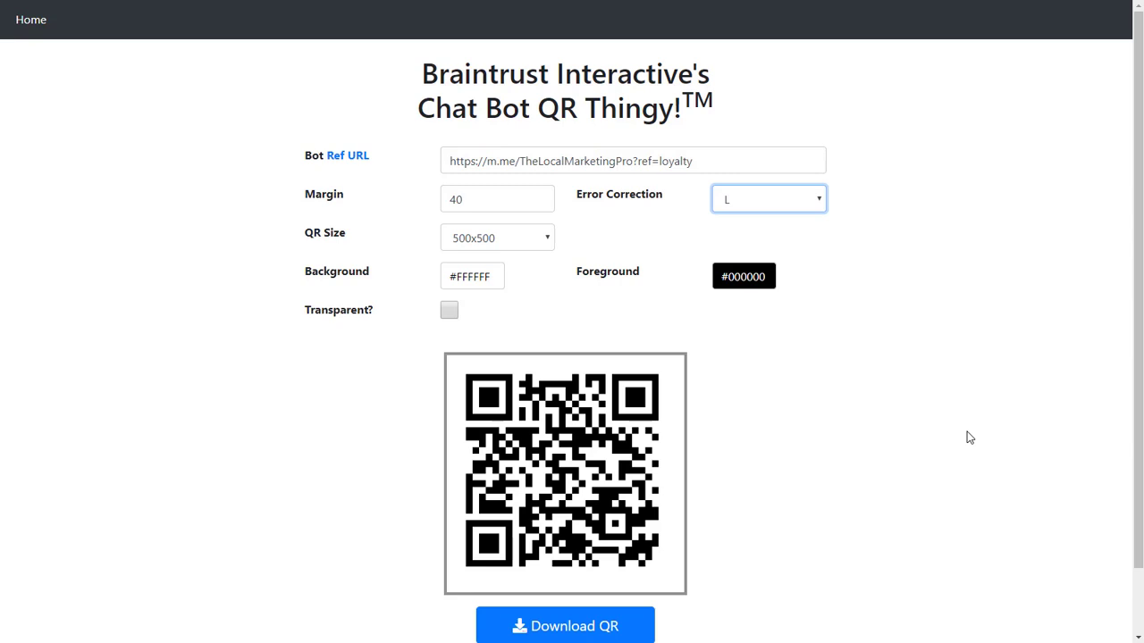
click(804, 198)
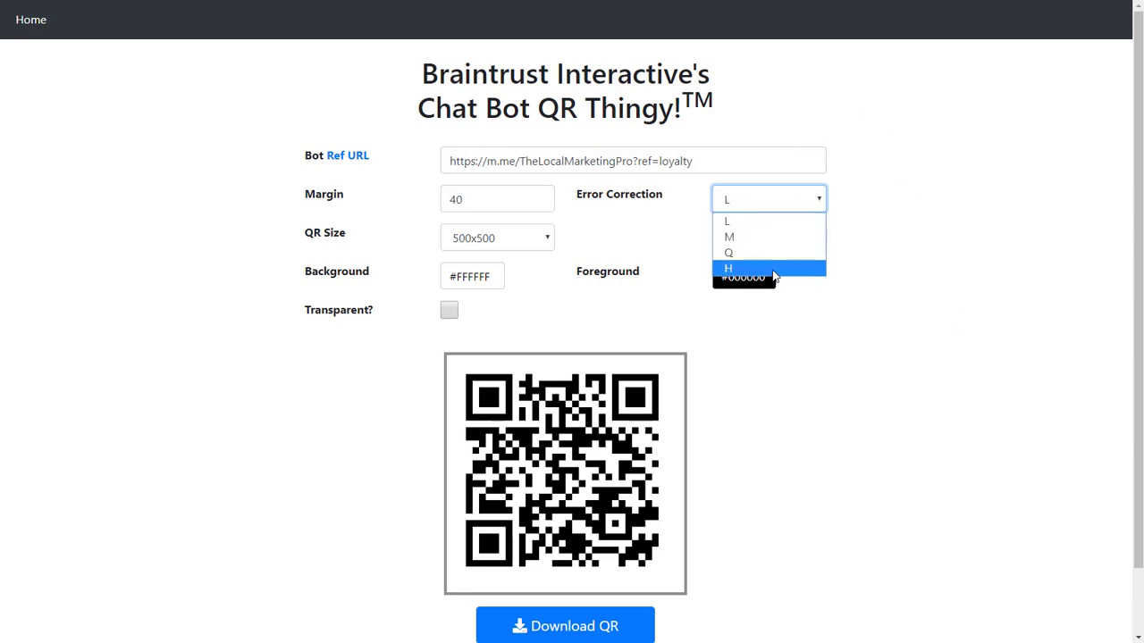
click(773, 269)
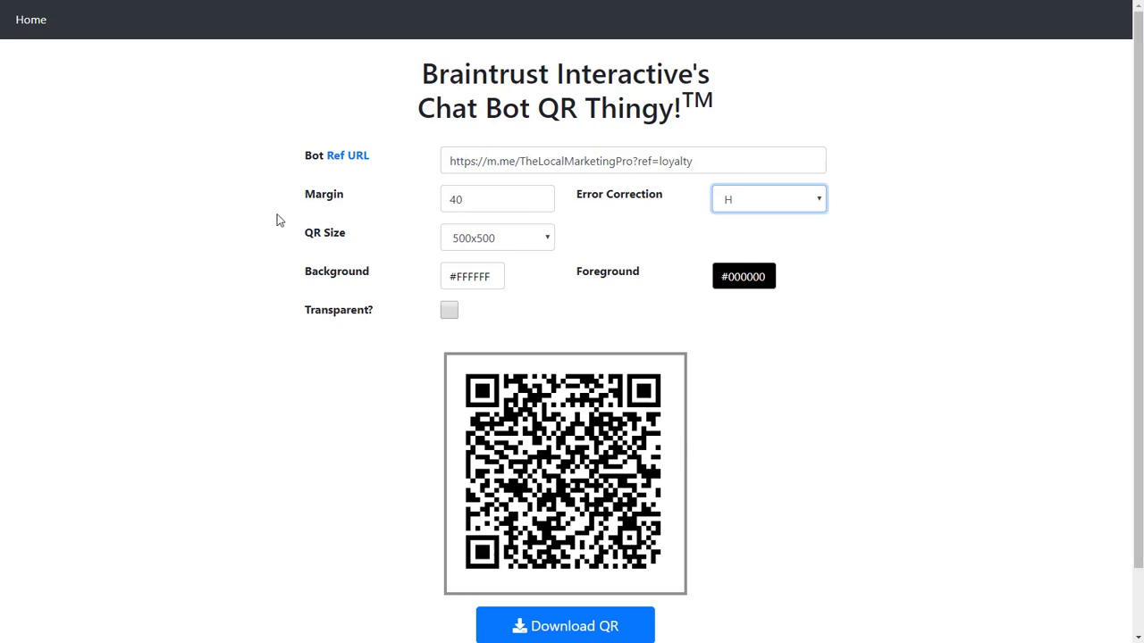
- Try QR sizes 1000x1000 and 900x900, then settle on 500x500
click(532, 246)
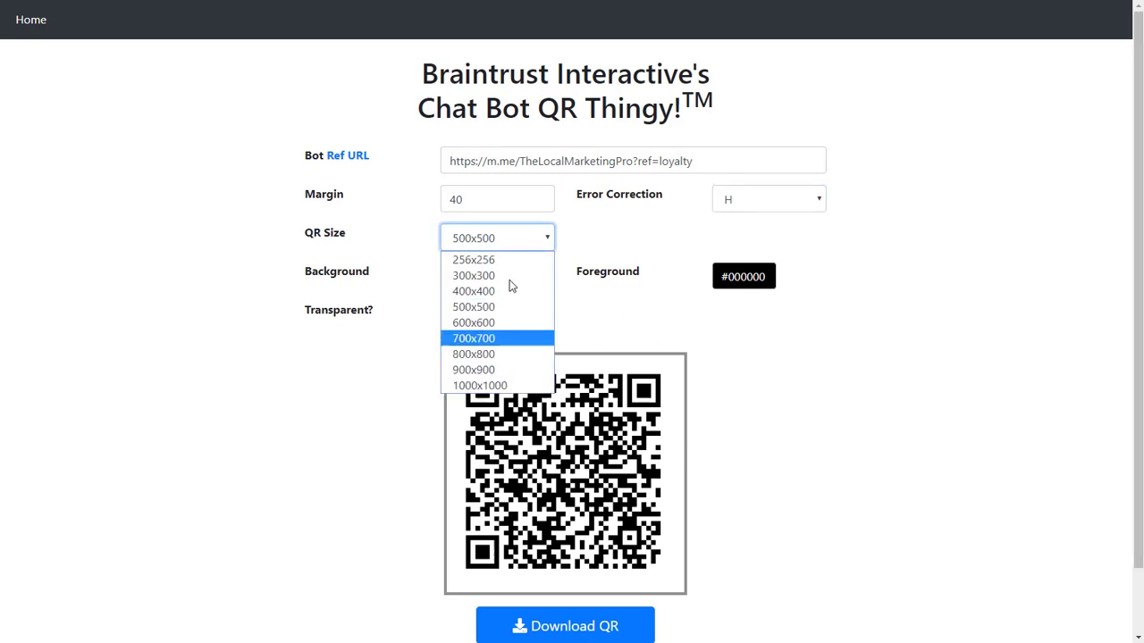
click(506, 386)
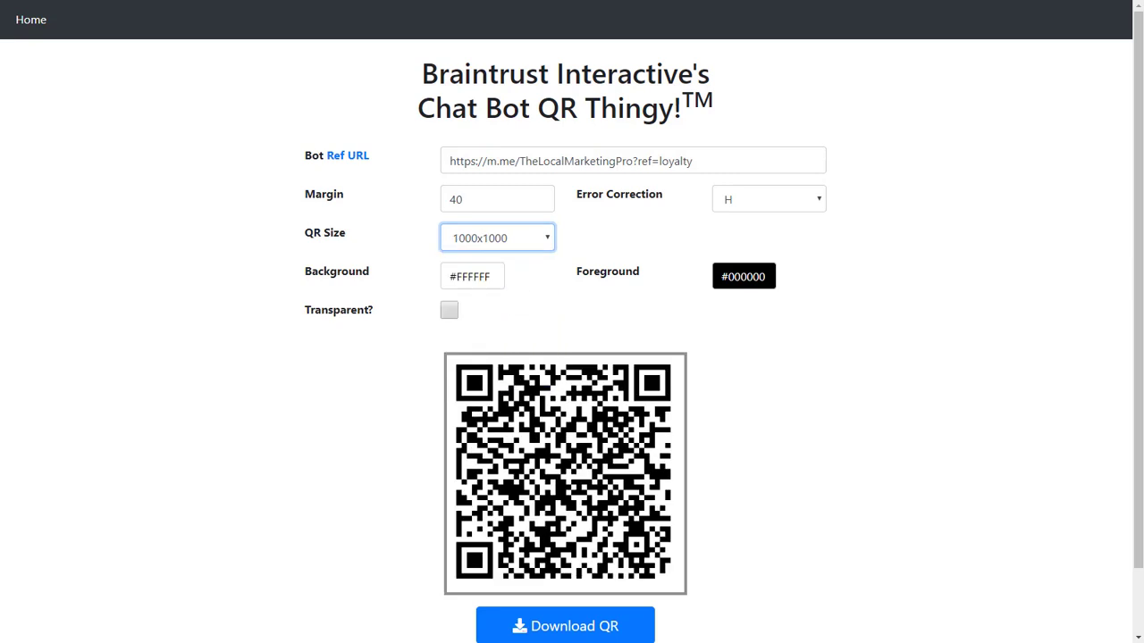
click(528, 237)
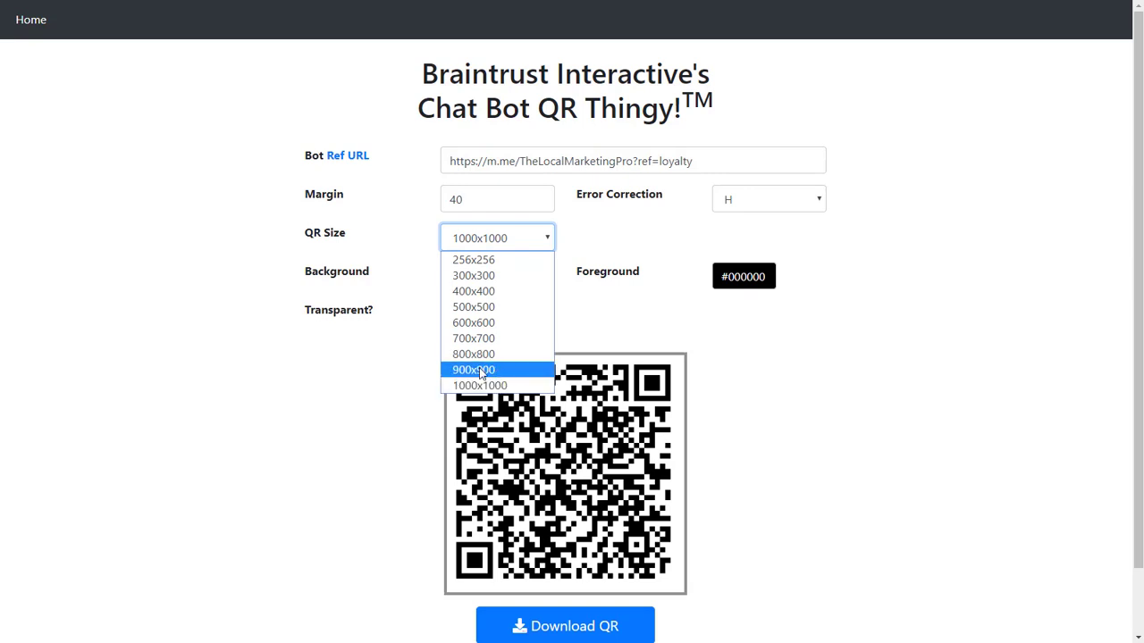
click(473, 370)
click(524, 246)
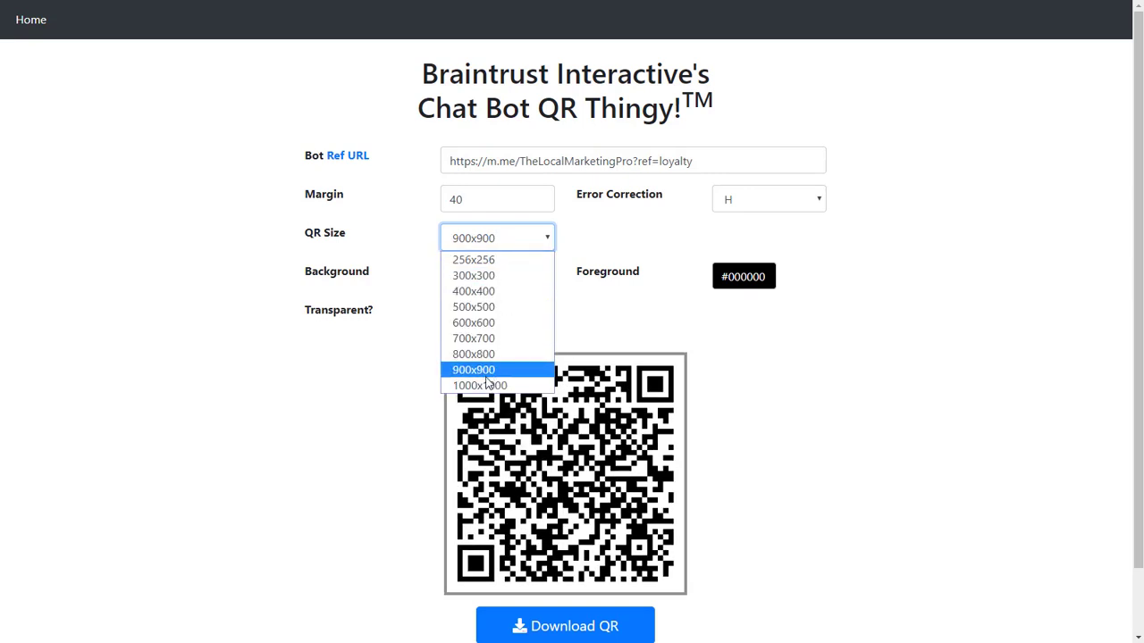
click(501, 308)
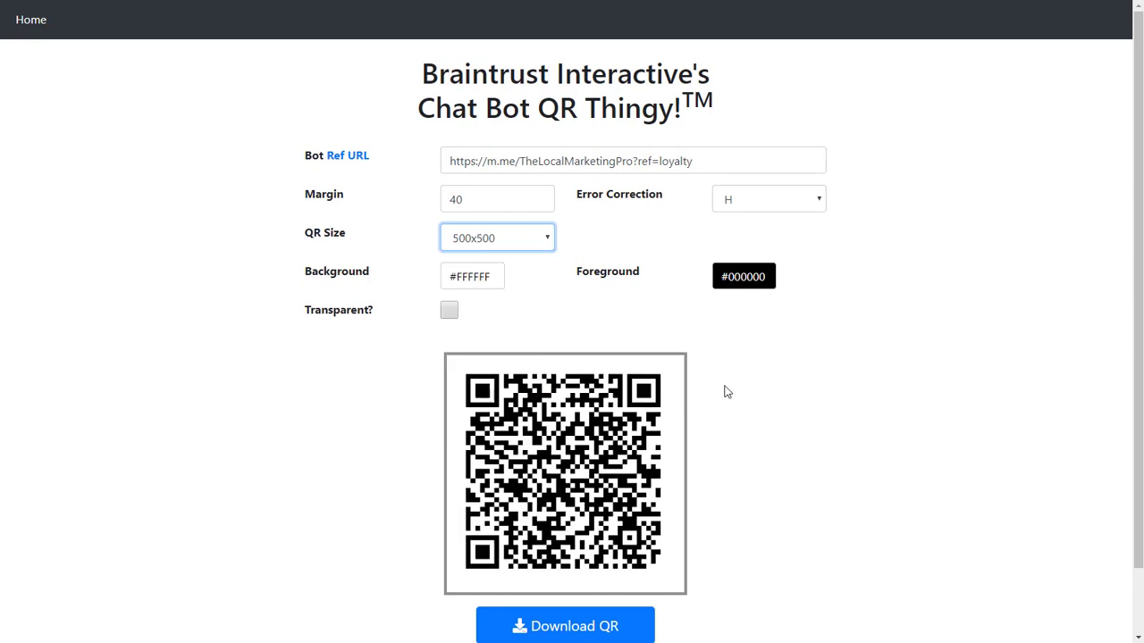
- Set the QR background colour to red #f70505
click(477, 280)
click(516, 190)
drag(513, 191, 511, 186)
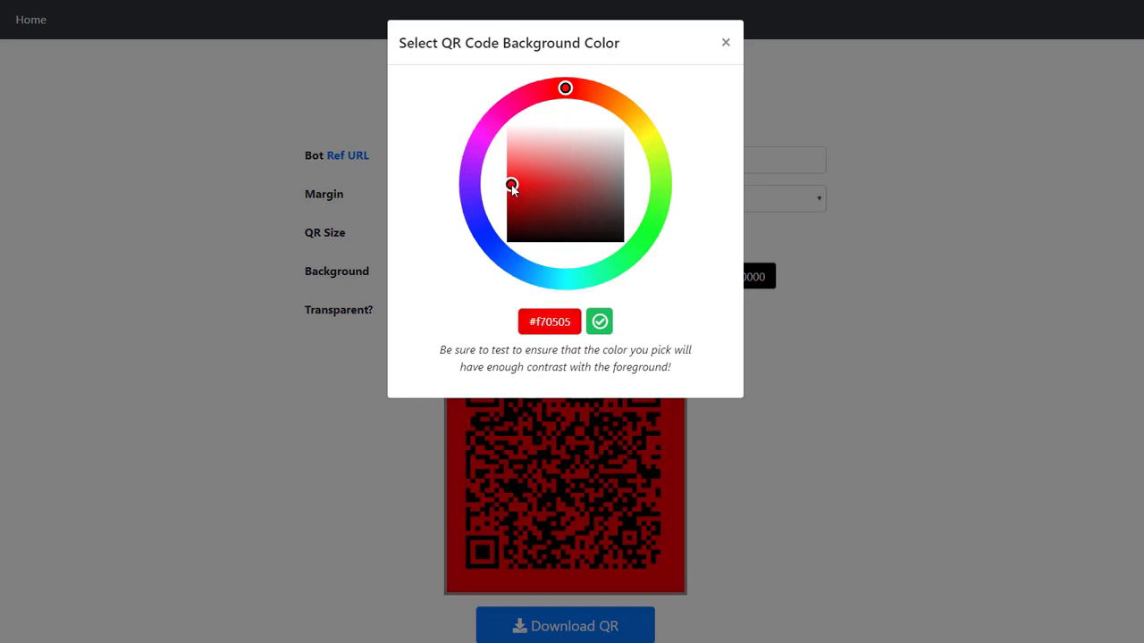
click(599, 323)
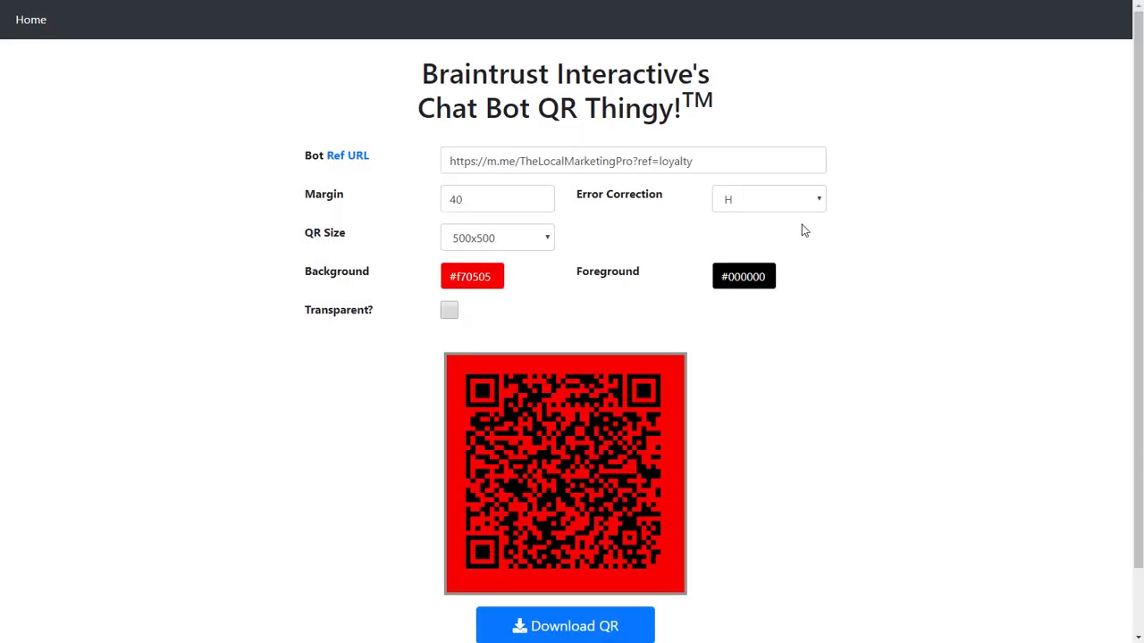
- Set the QR foreground modules to white #ffffff
click(744, 277)
drag(550, 177, 565, 121)
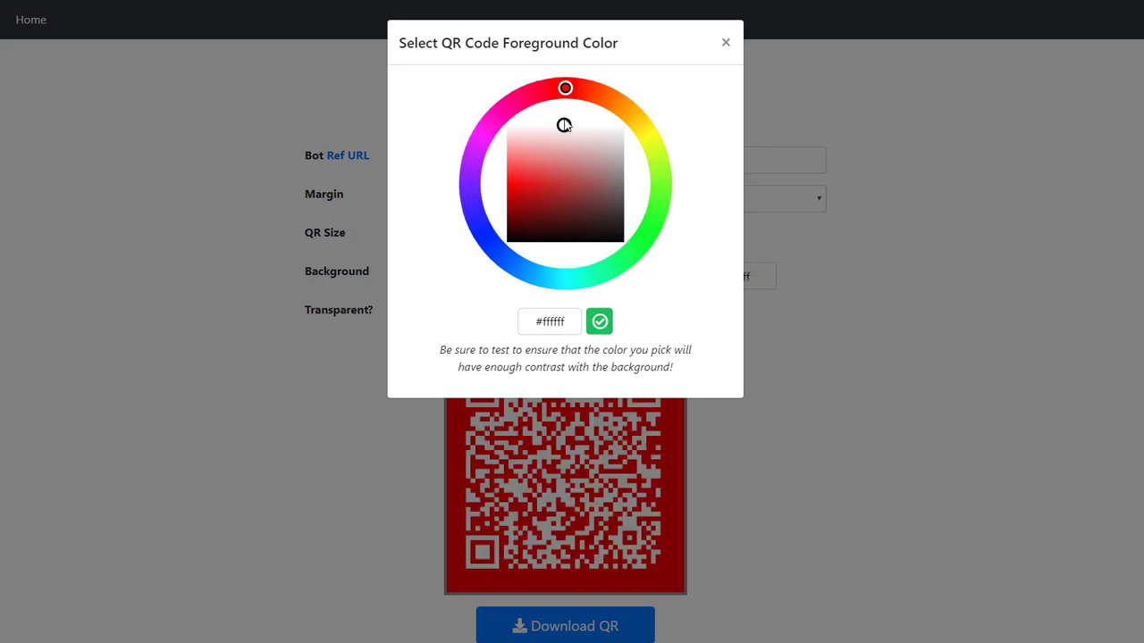
click(600, 324)
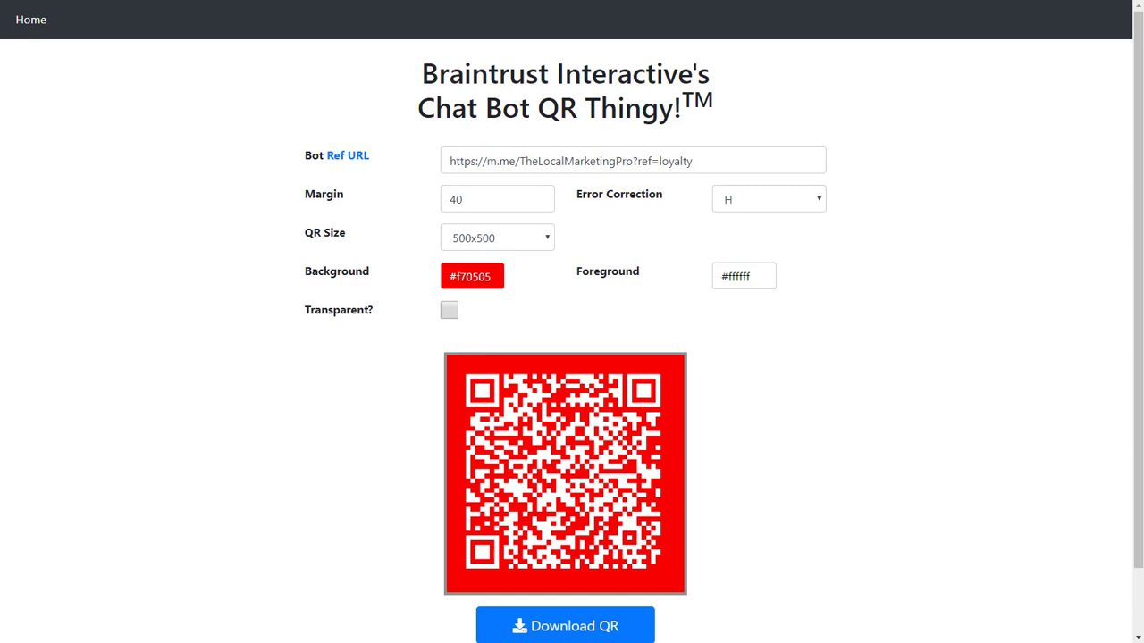
- Go to play.google.com, search 'google lens' and open the Google Lens app page
key(ctrl+t)
text(play)
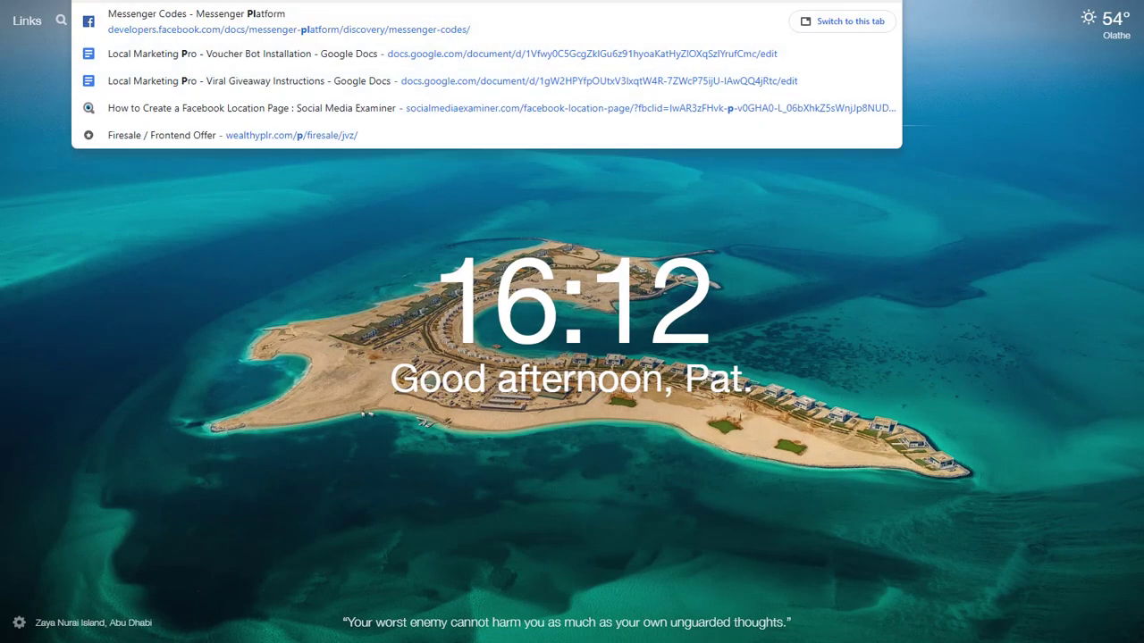
text(.google.com)
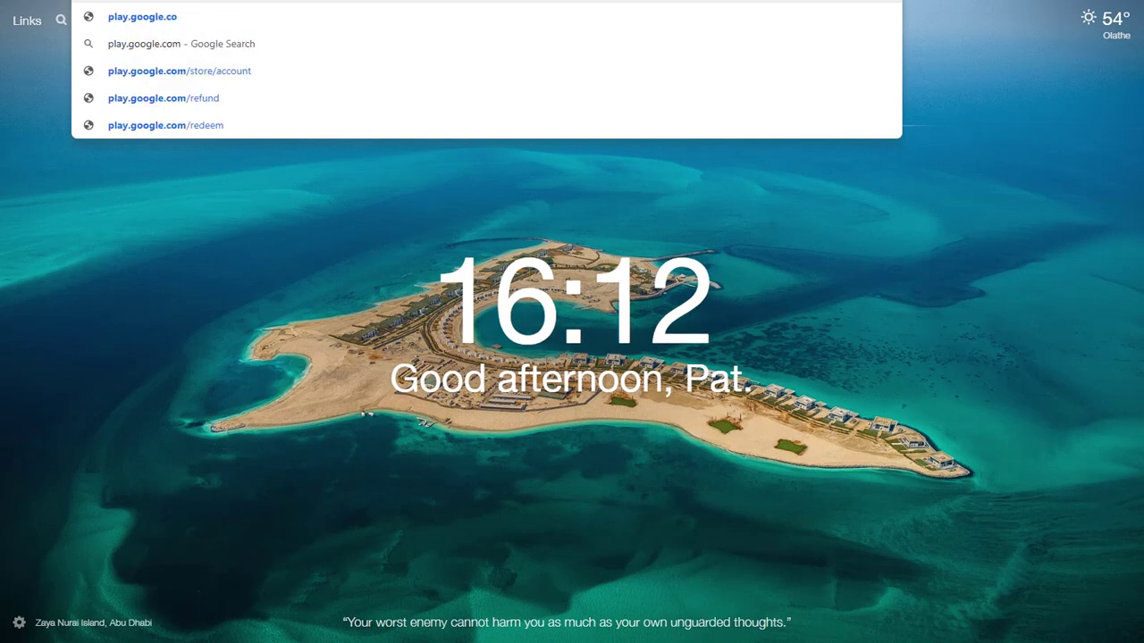
key(Return)
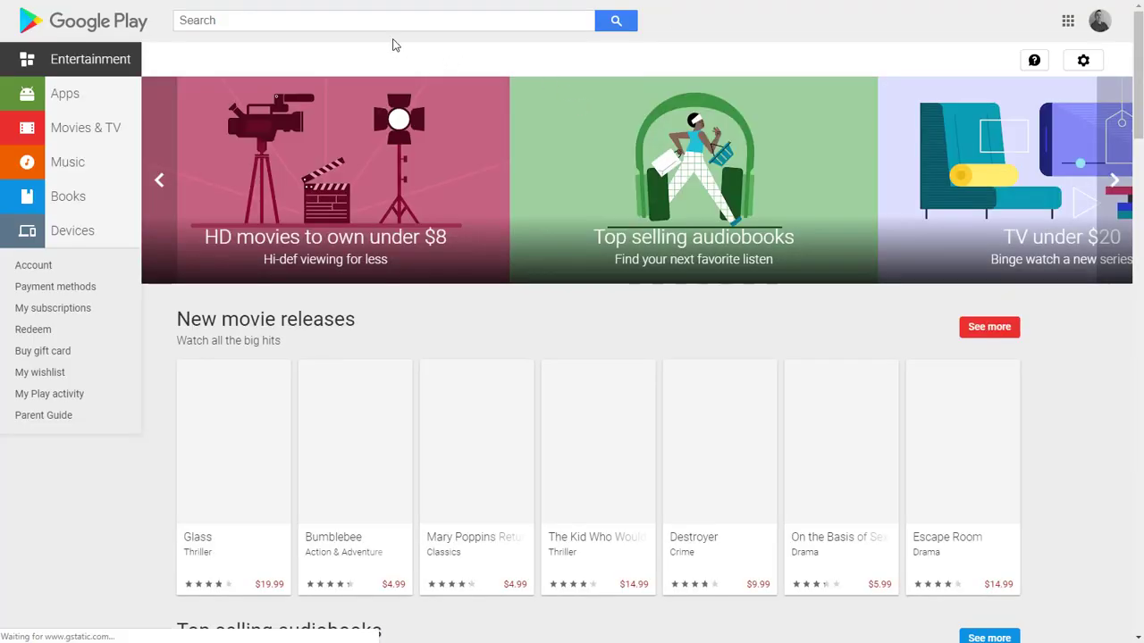
click(384, 22)
text(googl)
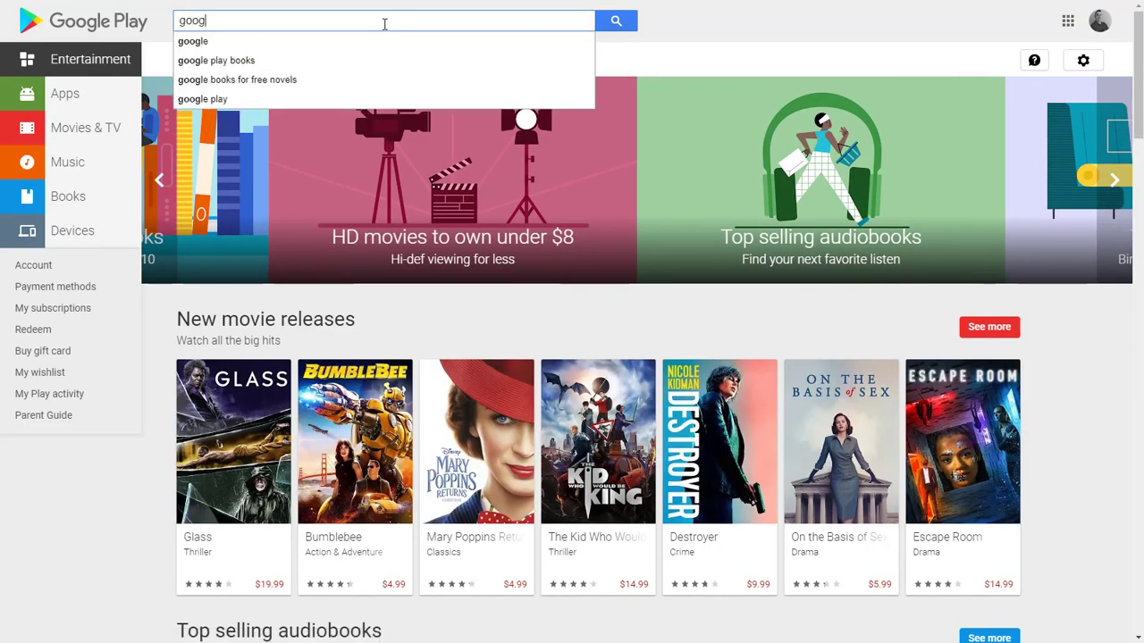
text(e lens)
key(Return)
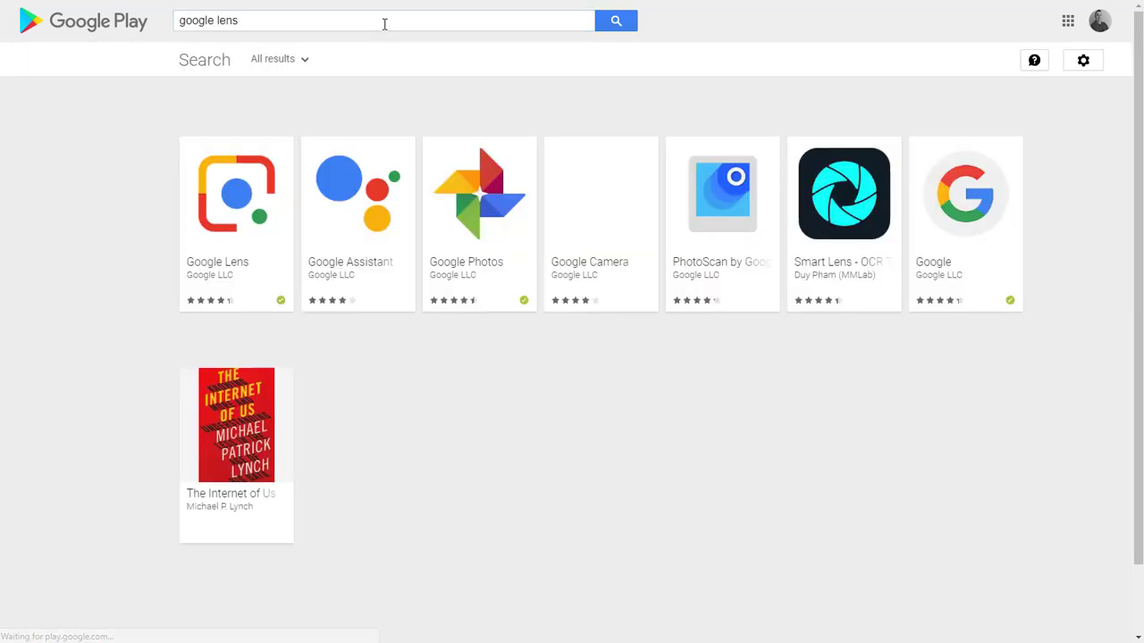
click(245, 215)
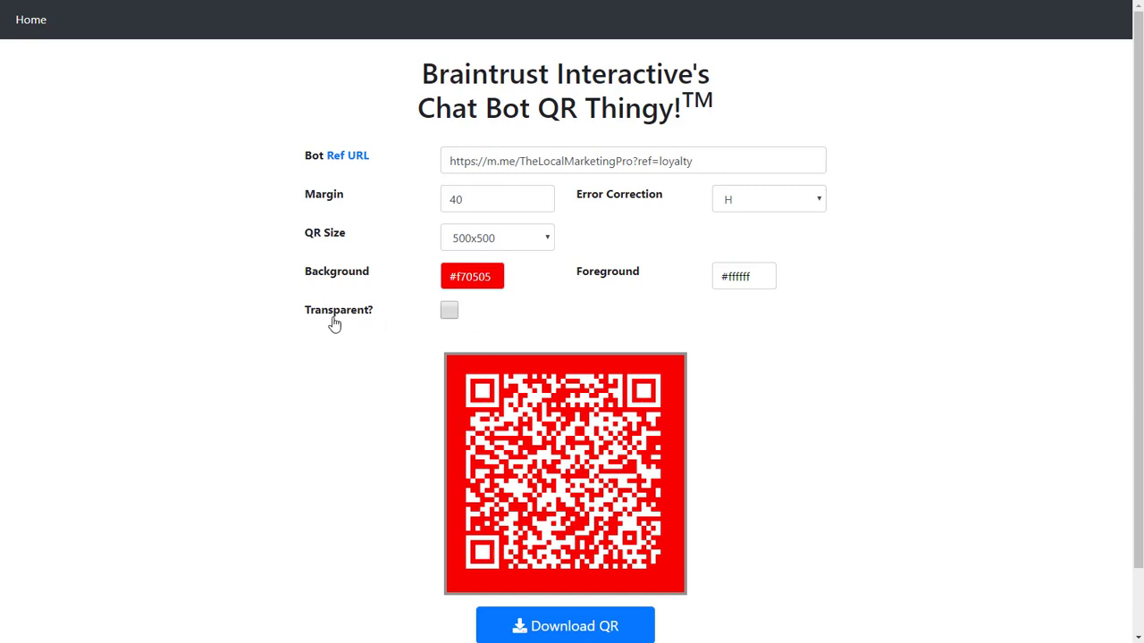
- Make the QR background transparent and the modules red #f90000
click(450, 311)
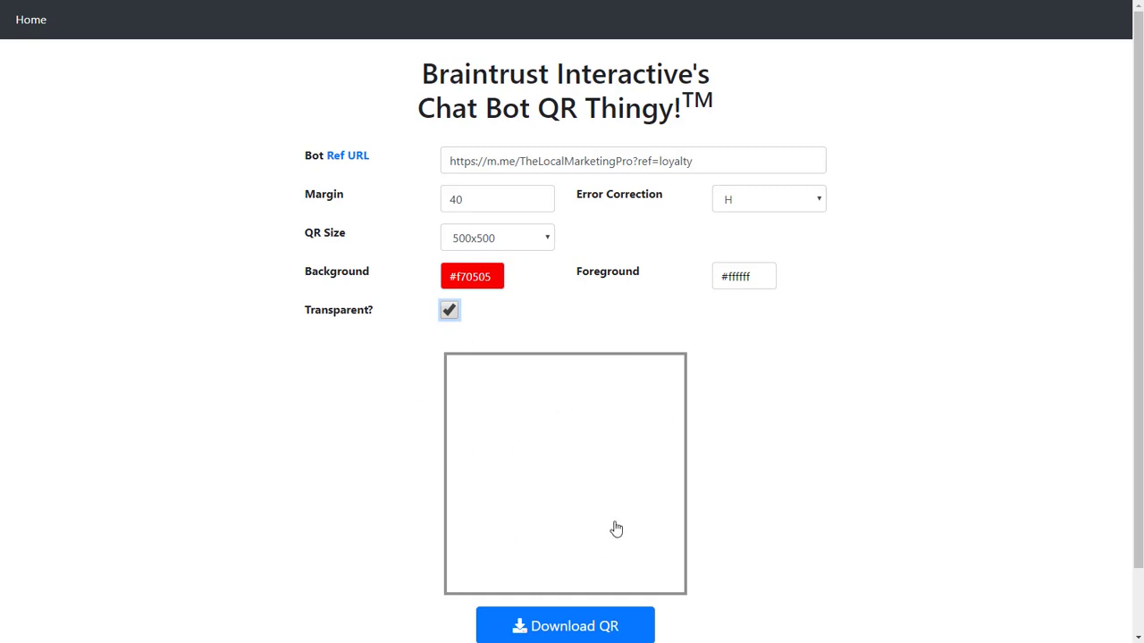
click(755, 271)
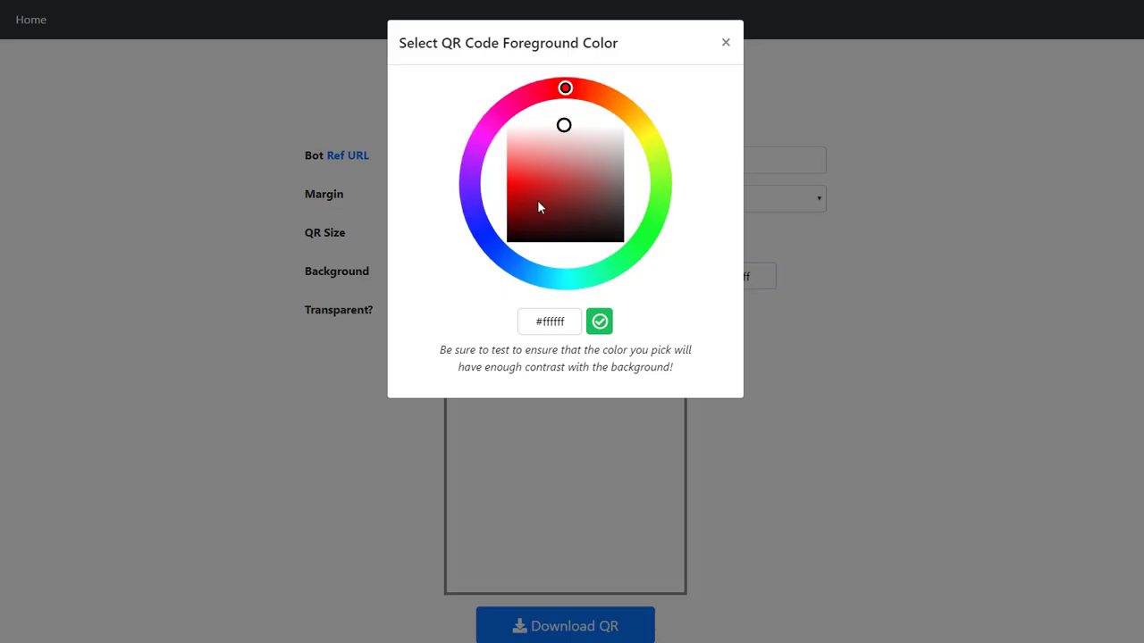
drag(531, 183, 506, 187)
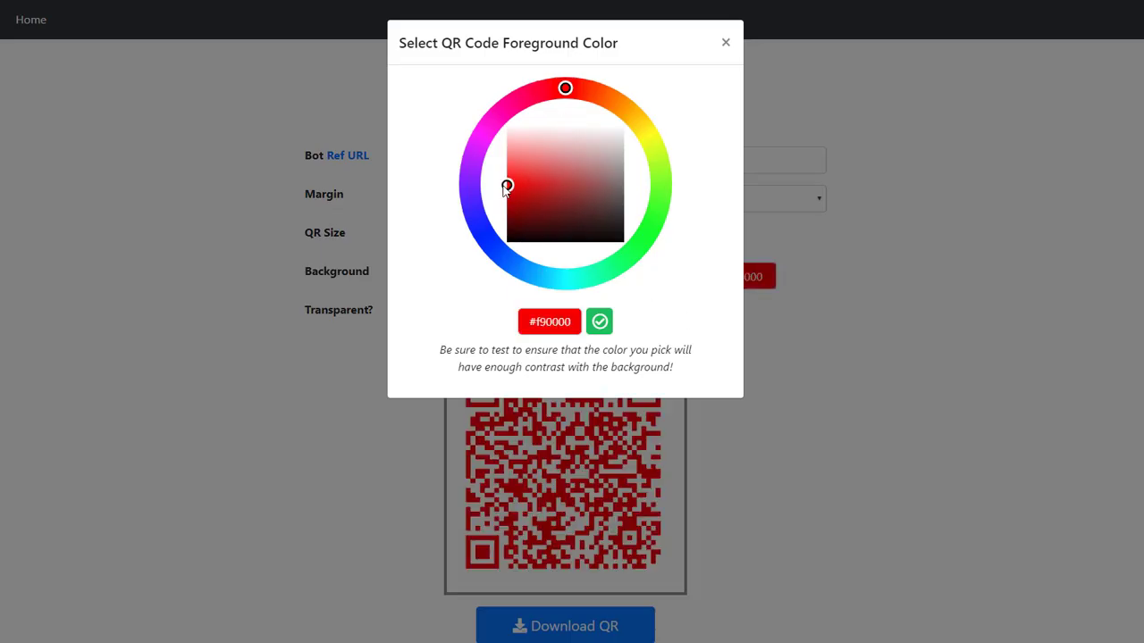
click(600, 322)
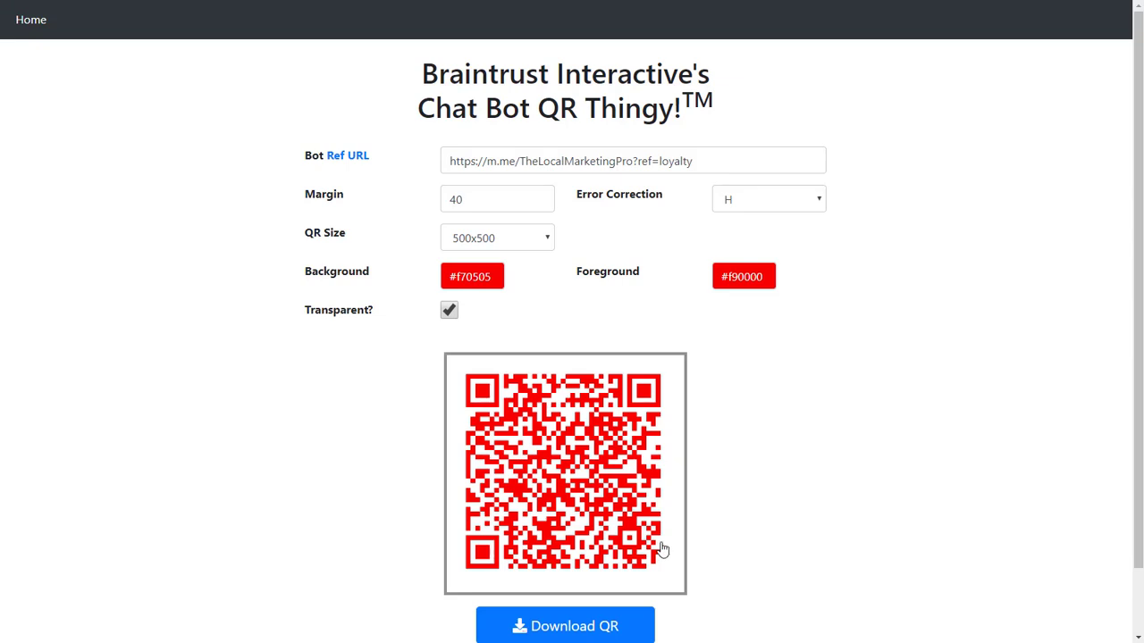
scroll(860, 462, down, 2)
- Download the red transparent QR code as a PNG, check it in the viewer, then close it
click(565, 554)
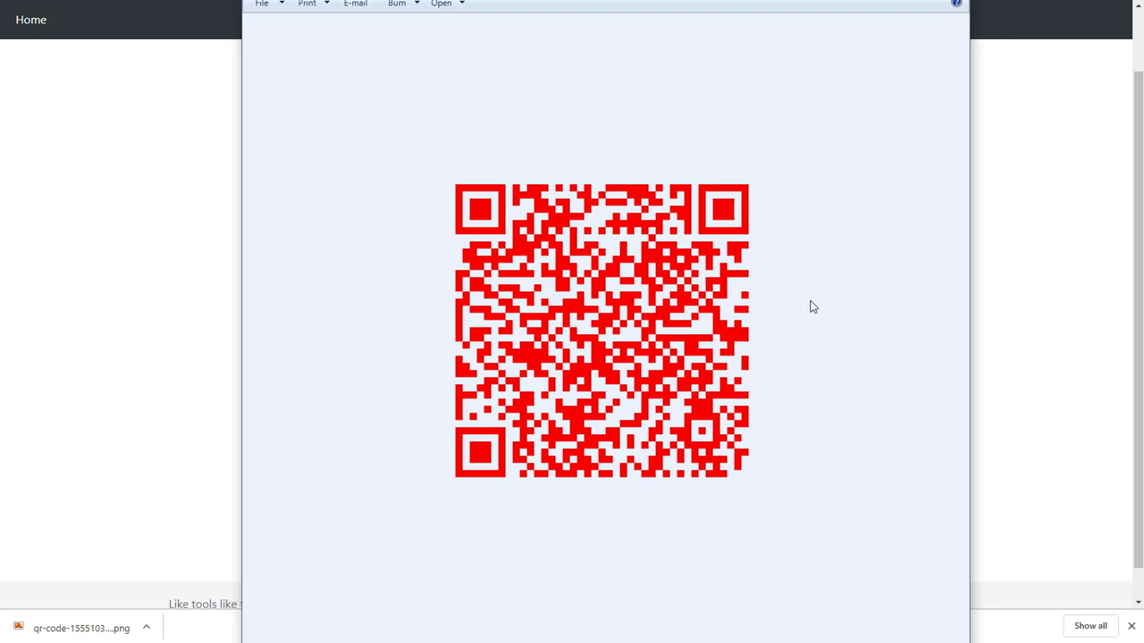
key(alt+F4)
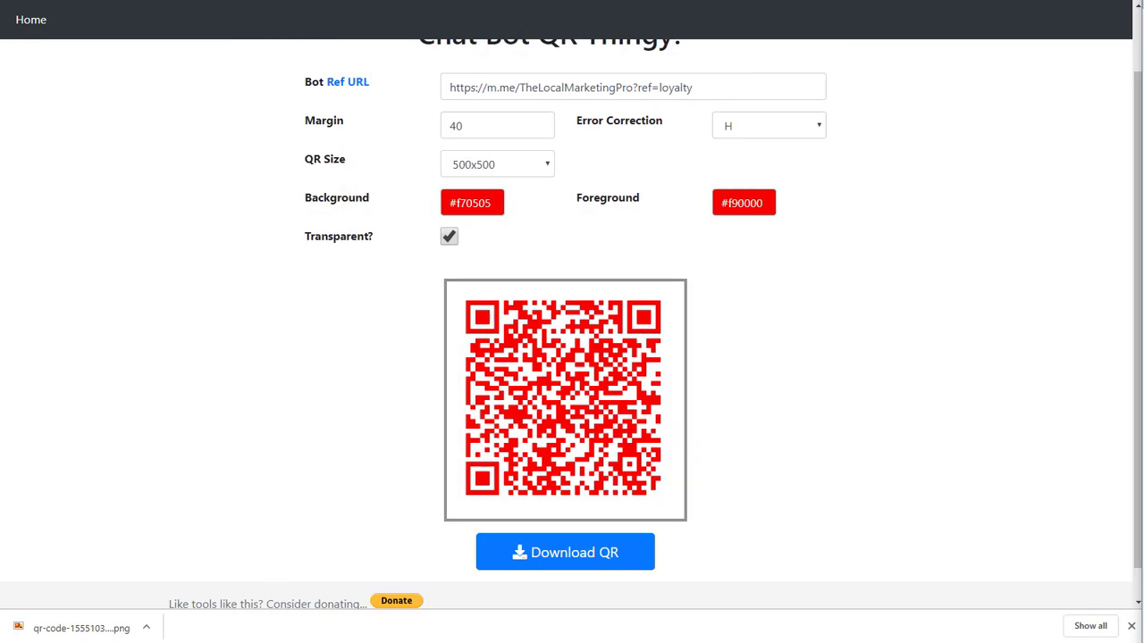